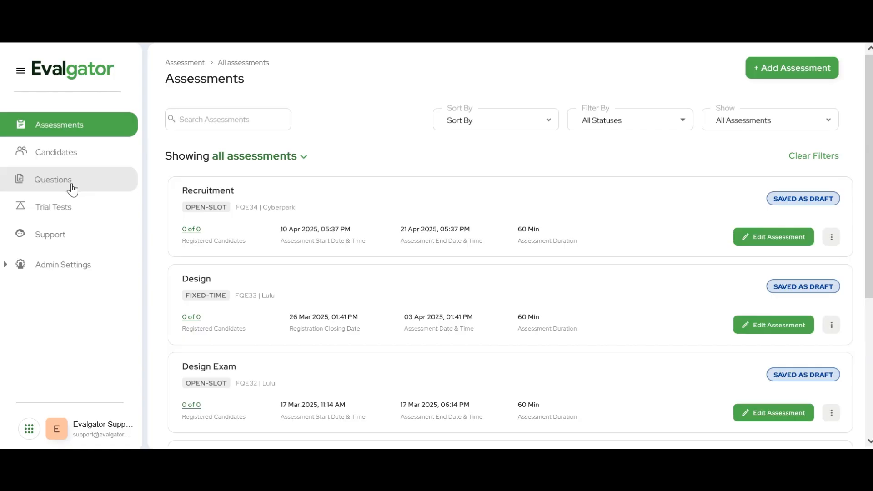
Start creating a new programming question of the Framework type in the question library
left_click(72, 190)
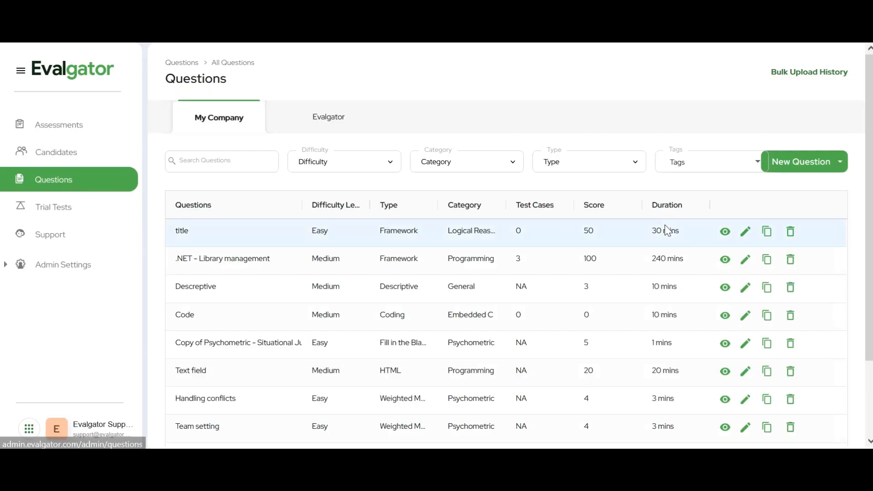
left_click(835, 165)
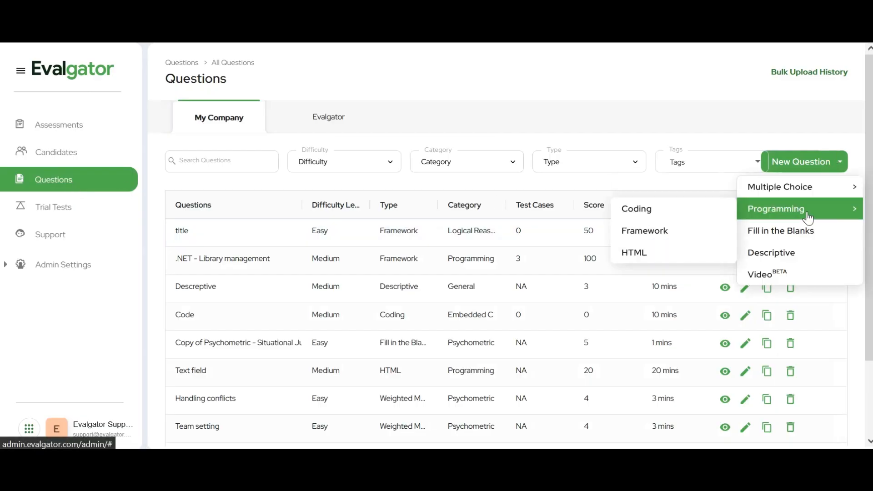
mouse_move(779, 213)
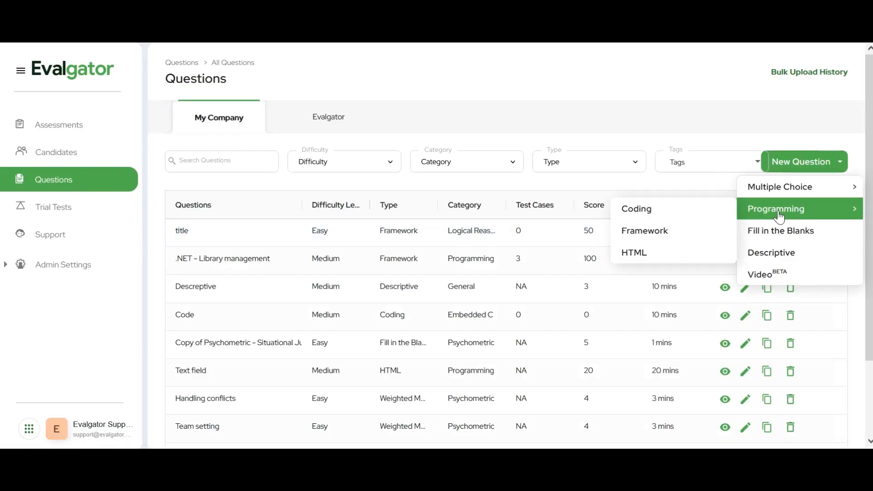
left_click(686, 243)
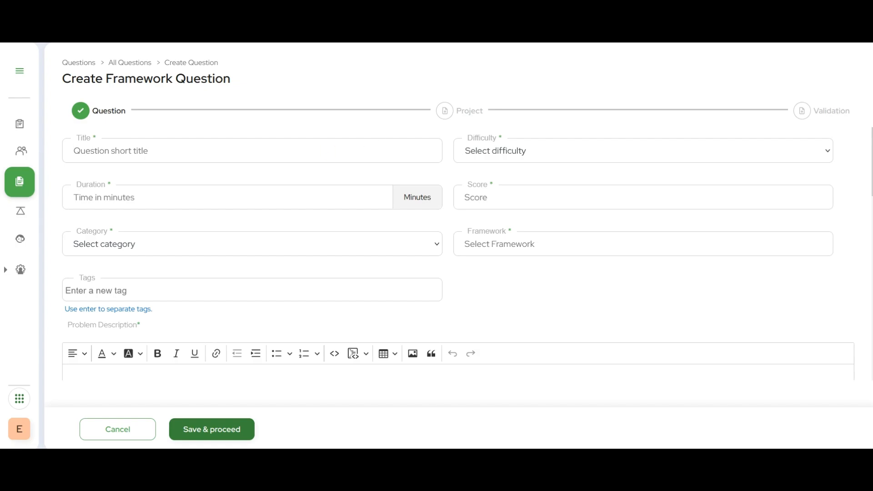
Title the question ".NET - Library management" and set Medium difficulty, a duration of 240 minutes and a score of 100
type(".NET - Library management")
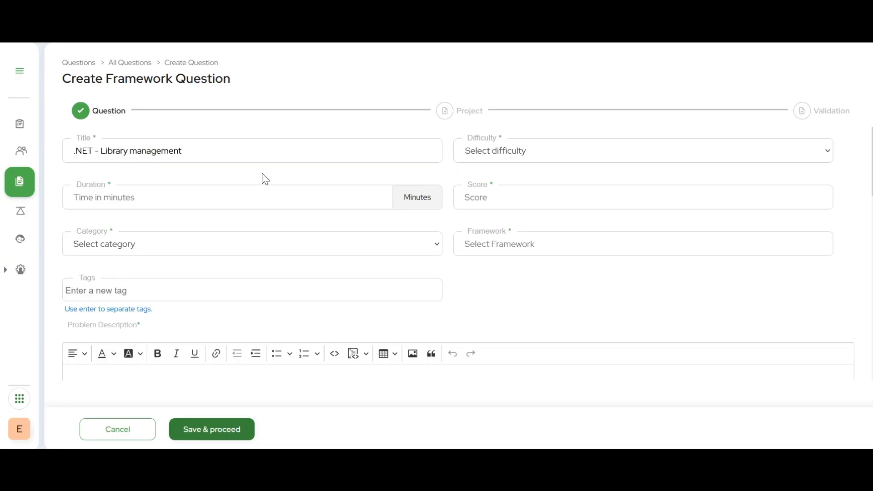
left_click(538, 153)
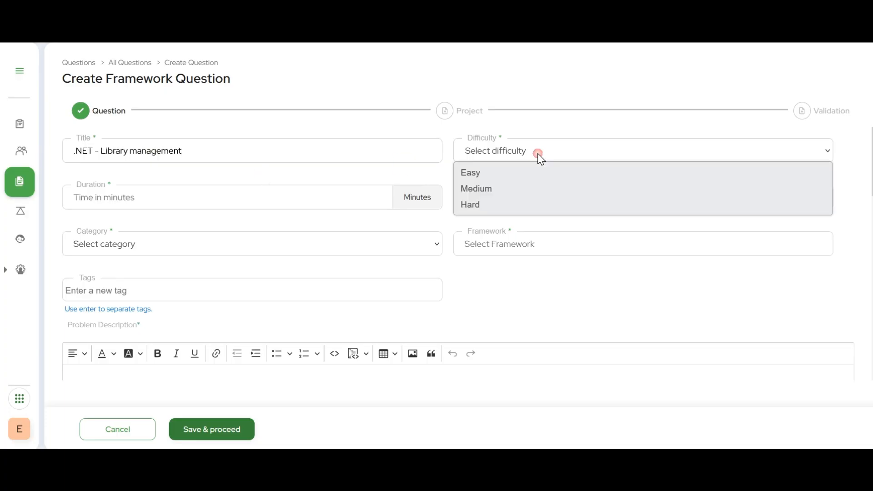
left_click(531, 195)
left_click(319, 207)
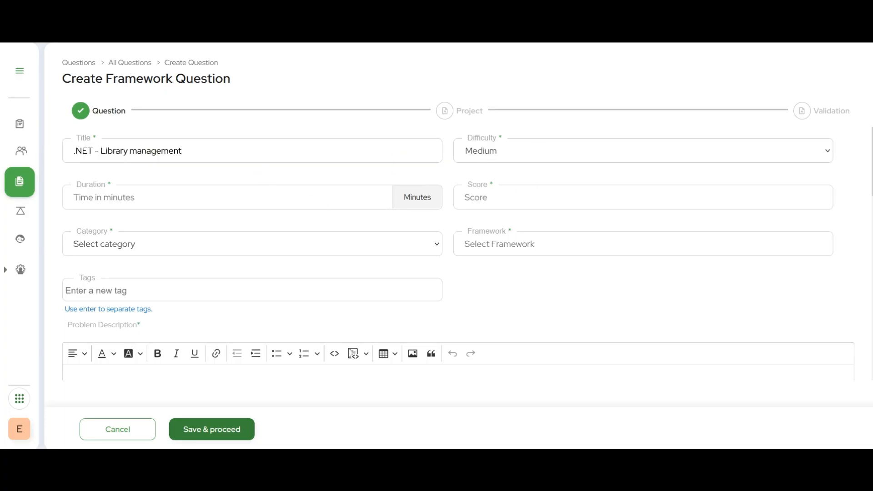
type("240")
type("100")
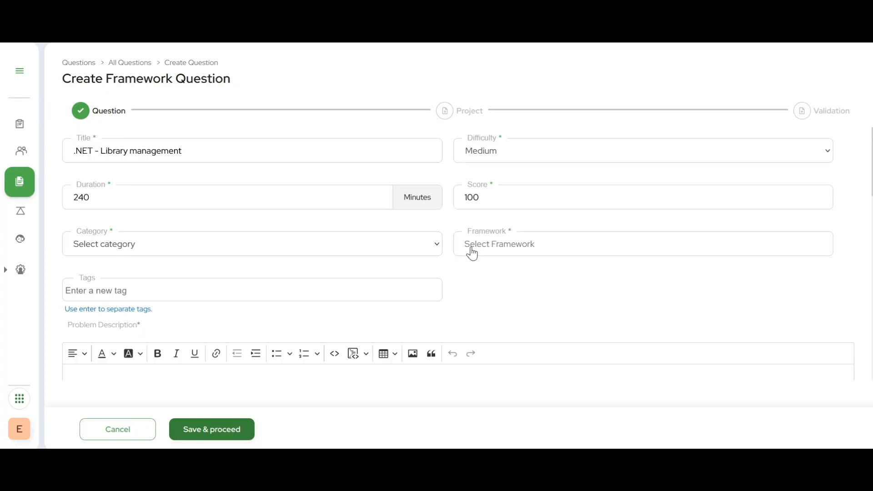
Set the question's category to Programming and its framework to Dotnet
left_click(436, 243)
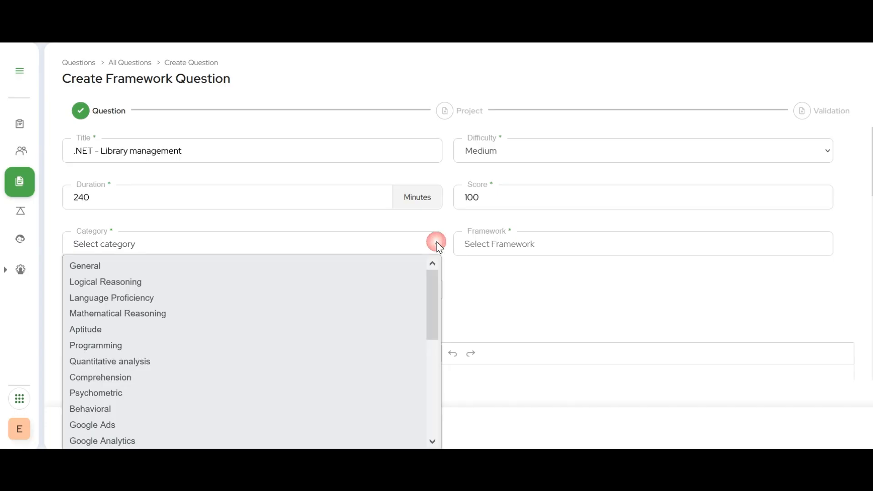
left_click(337, 346)
left_click(648, 247)
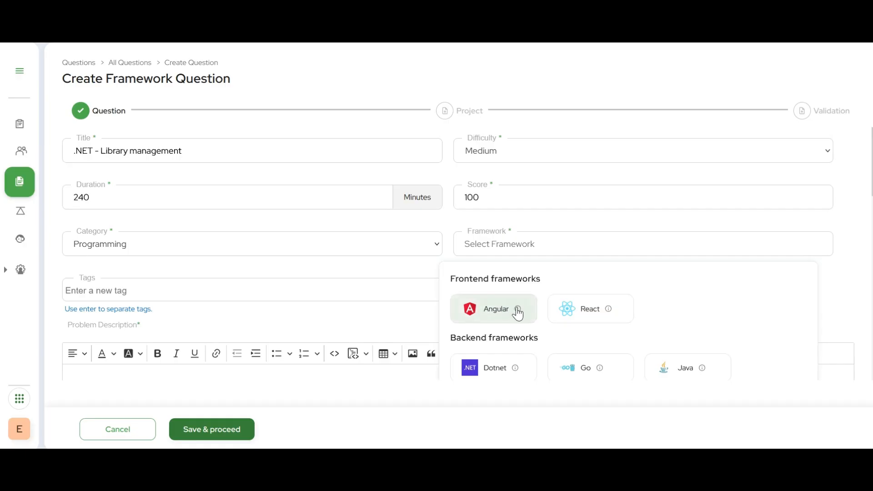
mouse_move(518, 310)
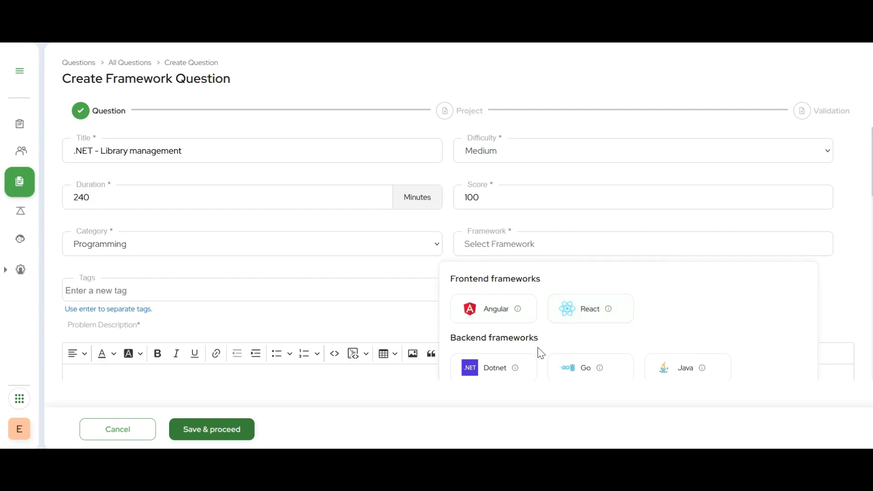
mouse_move(516, 371)
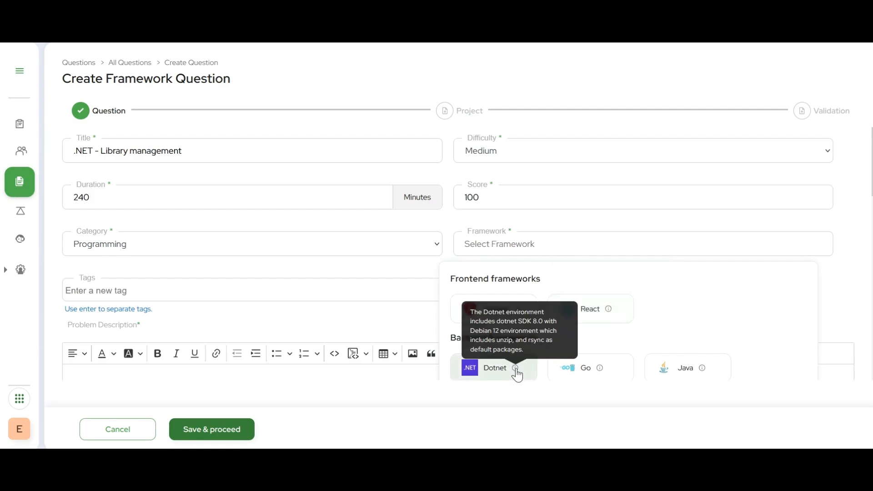
left_click(495, 371)
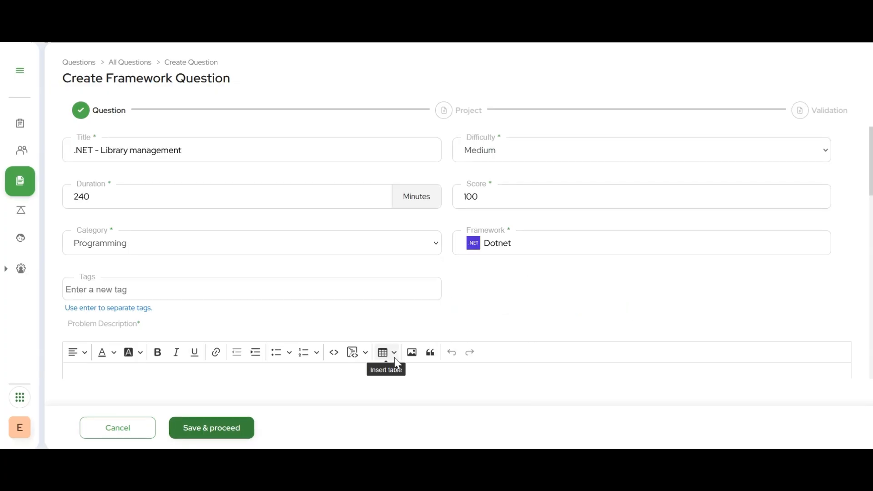
Add the existing Programming tag to the question
left_click(221, 289)
type("prog")
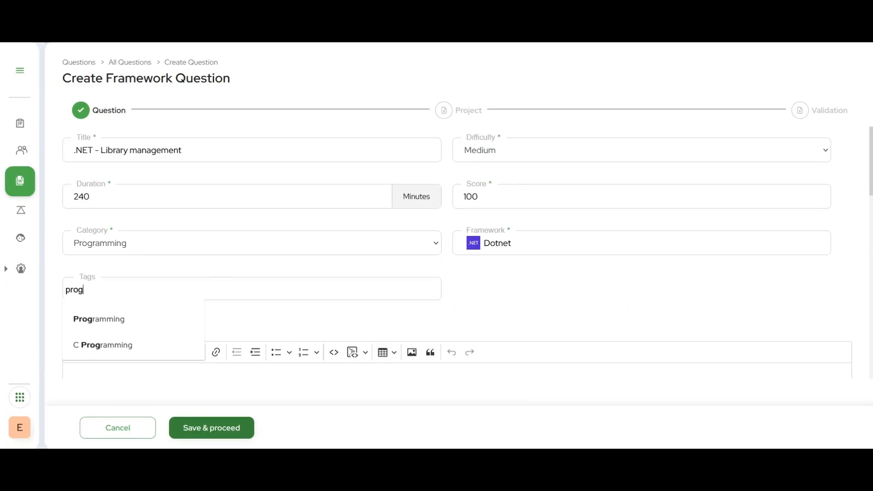
left_click(108, 331)
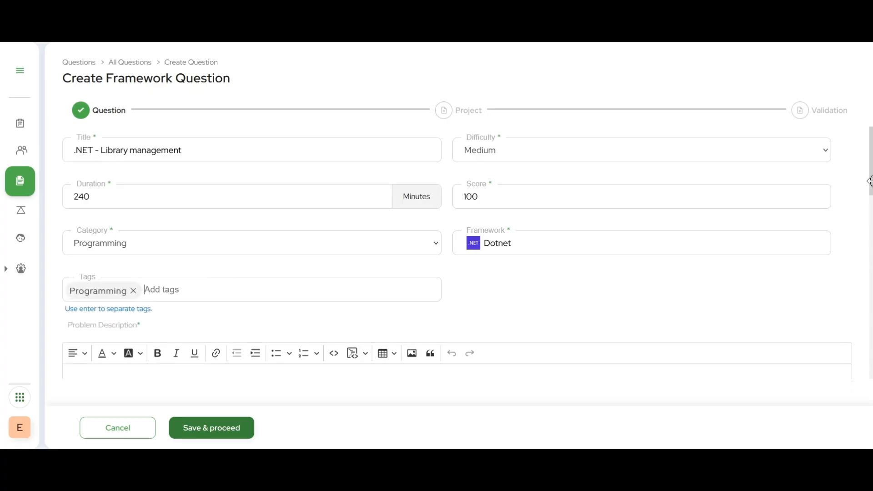
Paste the library management API requirements for the POST, GET and DELETE methods into the problem description
scroll(870, 190, "down", 2)
left_click_drag(870, 190, 871, 212)
left_click(508, 240)
key("ctrl+v")
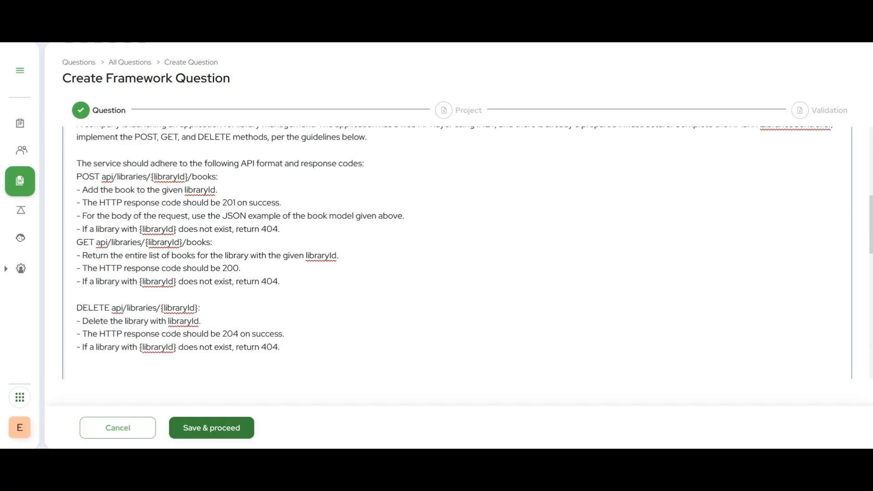
Paste the sample requests and responses for the libraries API into the candidate guidelines
scroll(459, 253, "down", 5)
left_click(271, 271)
key("ctrl+v")
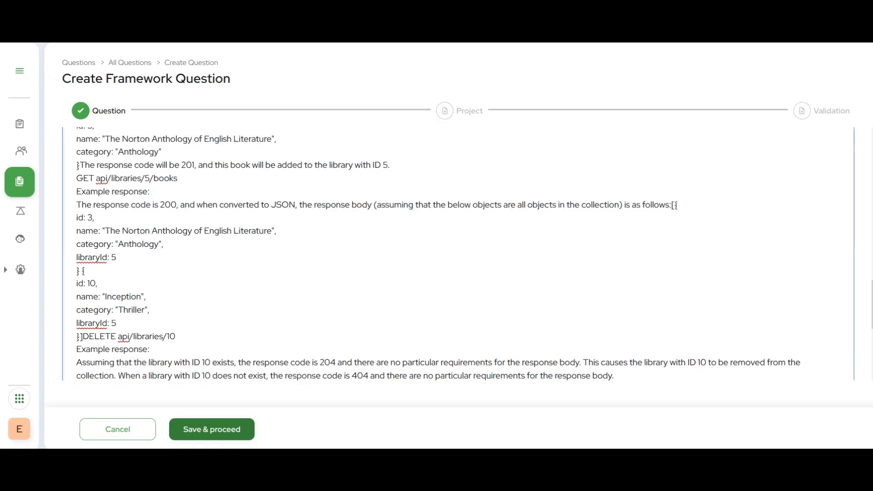
Review the default instructions for answering framework questions, including the software requirement and Git instructions, and close them
scroll(458, 253, "up", 10)
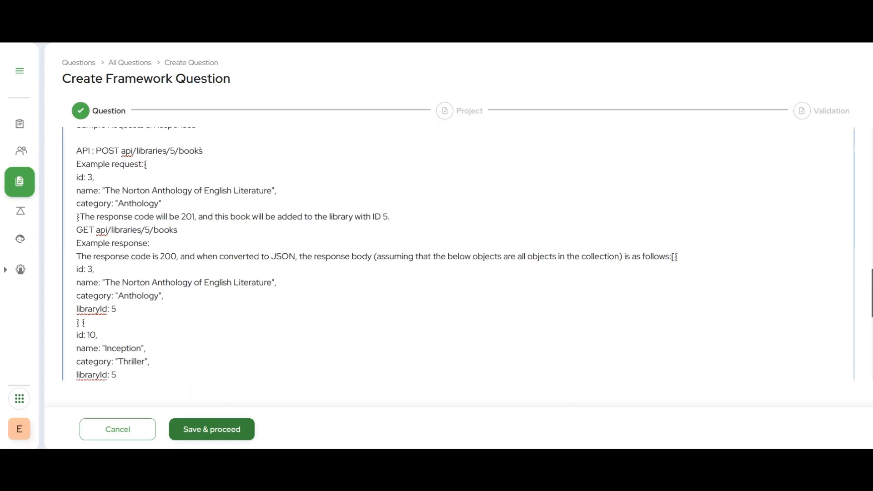
left_click(804, 230)
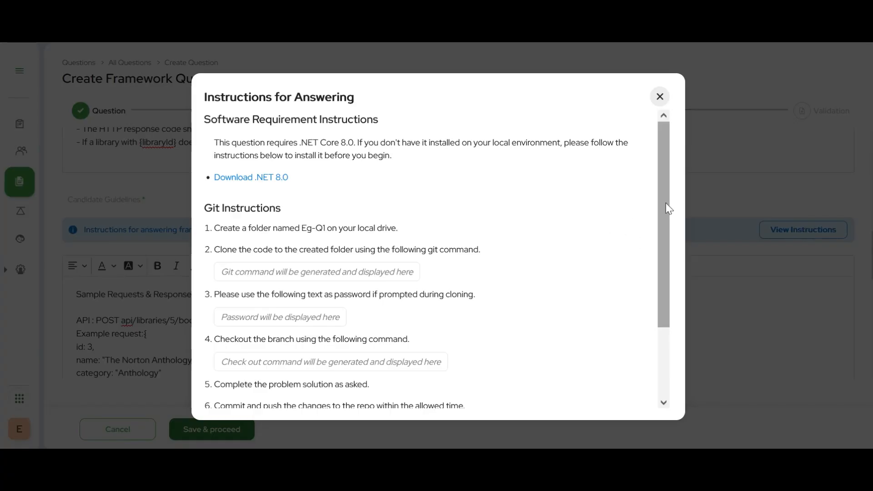
left_click_drag(665, 203, 673, 308)
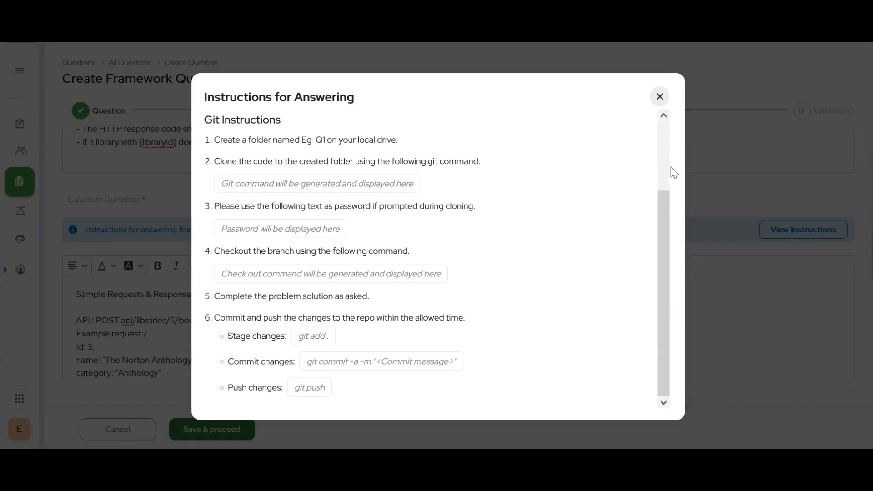
left_click(658, 96)
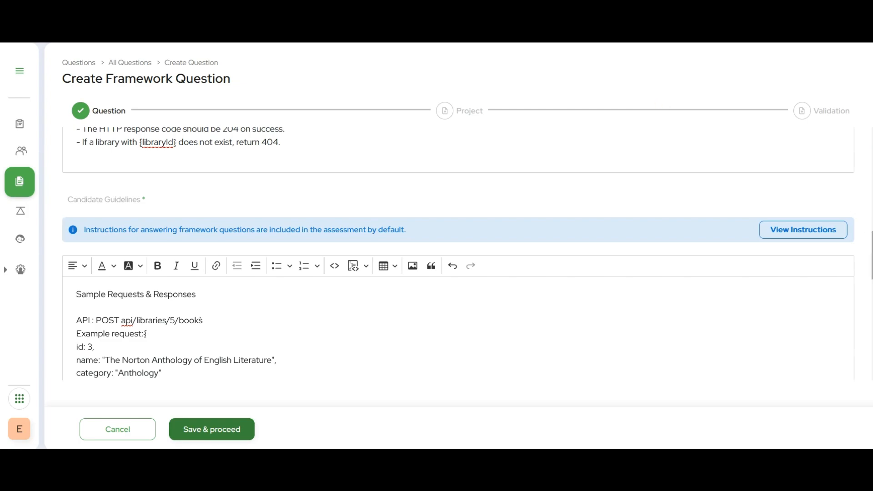
Save the question details and upload the dotnet_question(1) zip file as the project code
left_click_drag(872, 255, 871, 311)
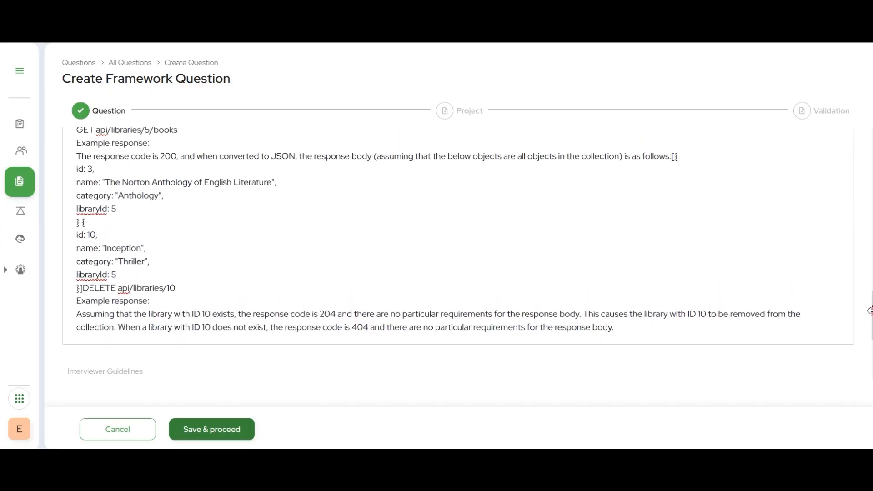
left_click(237, 429)
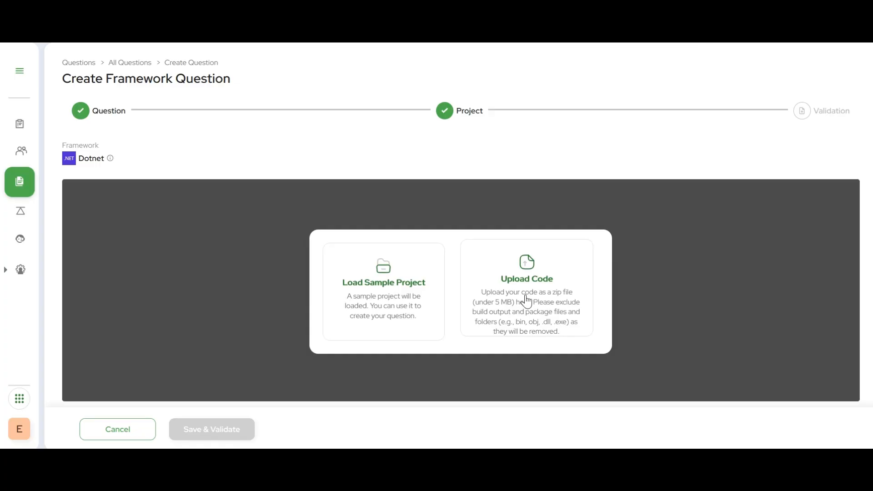
left_click(397, 321)
left_click(562, 292)
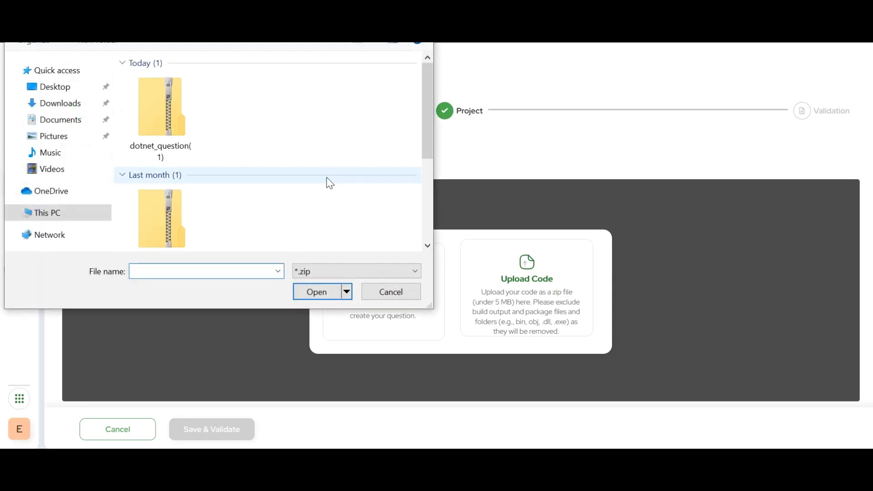
left_click(168, 122)
left_click(317, 292)
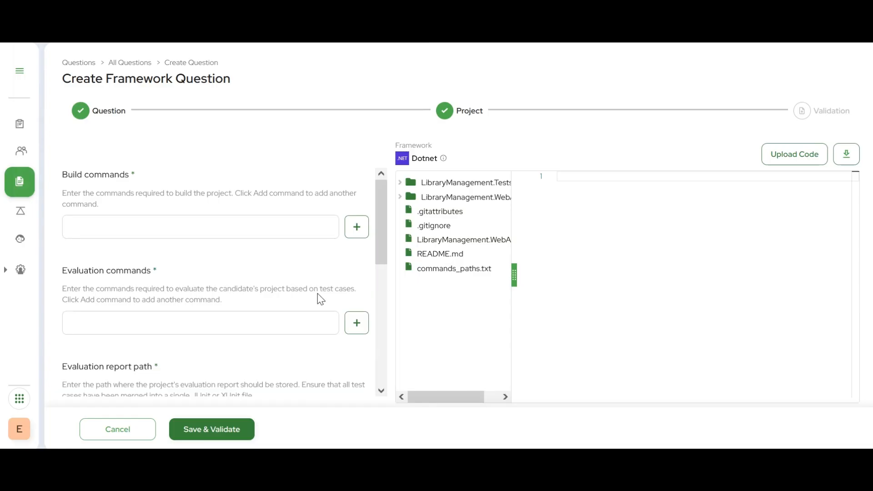
Expand the LibraryManagement.Tests folder in the project files and open commands_paths.txt
left_click(466, 182)
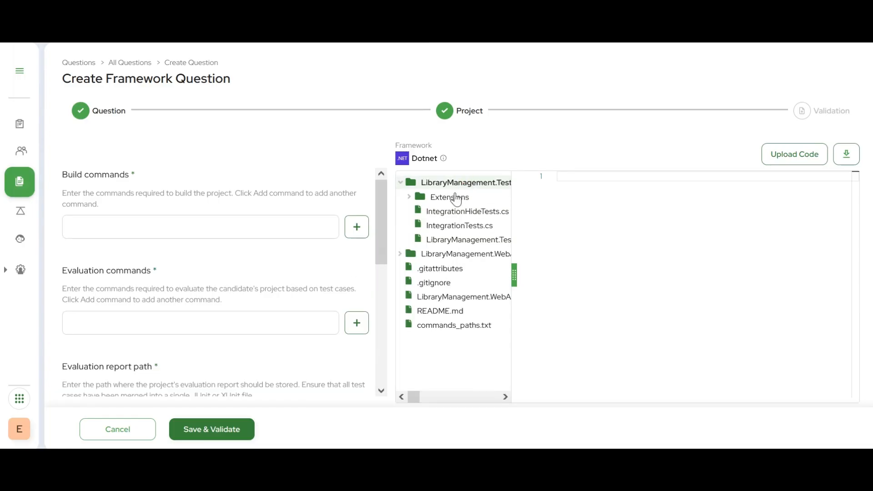
left_click(450, 260)
left_click(448, 255)
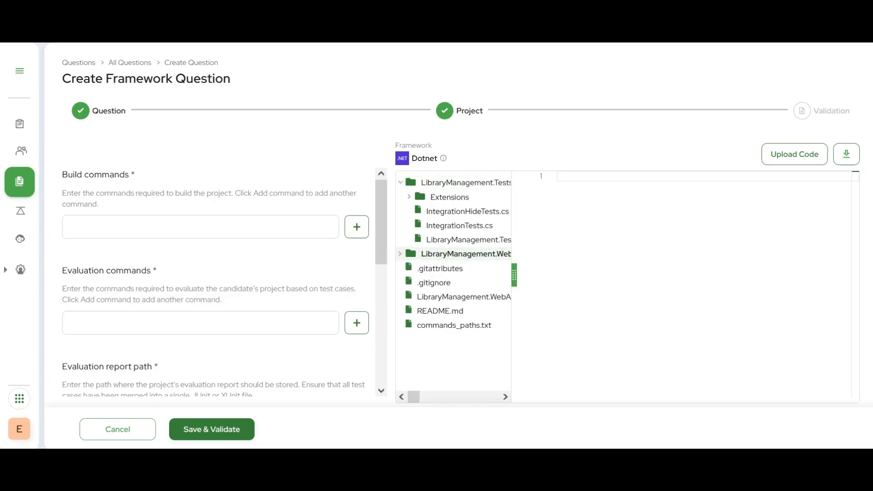
left_click(450, 326)
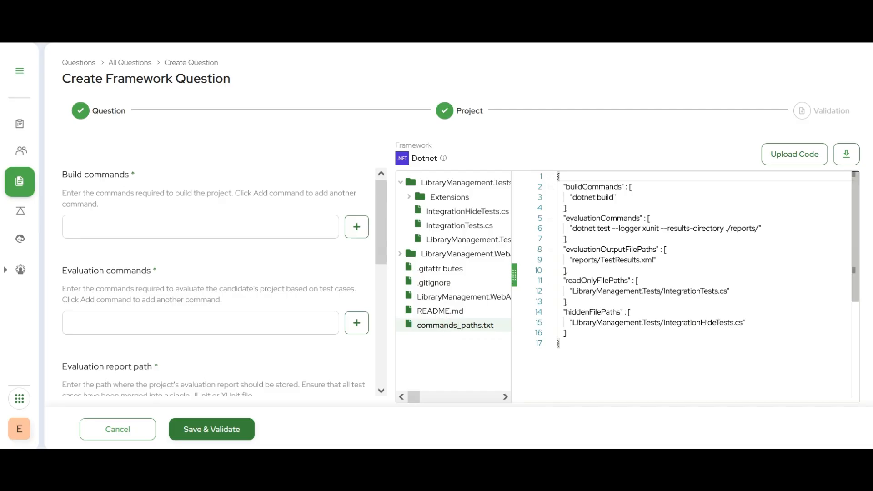
Copy "dotnet build" from commands_paths.txt into the build commands
left_click_drag(614, 197, 572, 196)
key("ctrl+c")
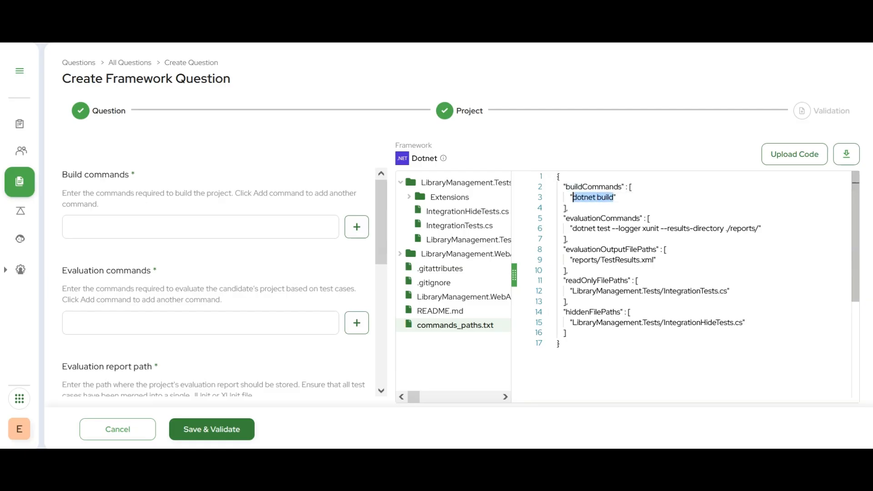
left_click(280, 225)
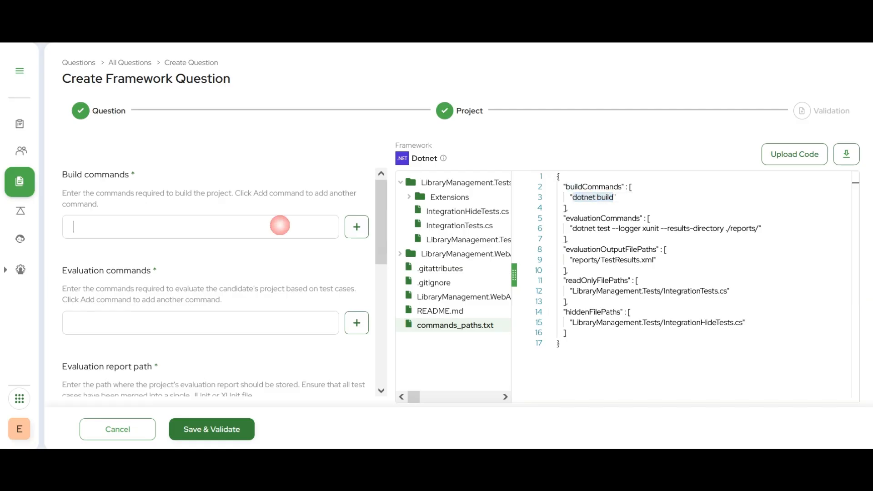
key("ctrl+v")
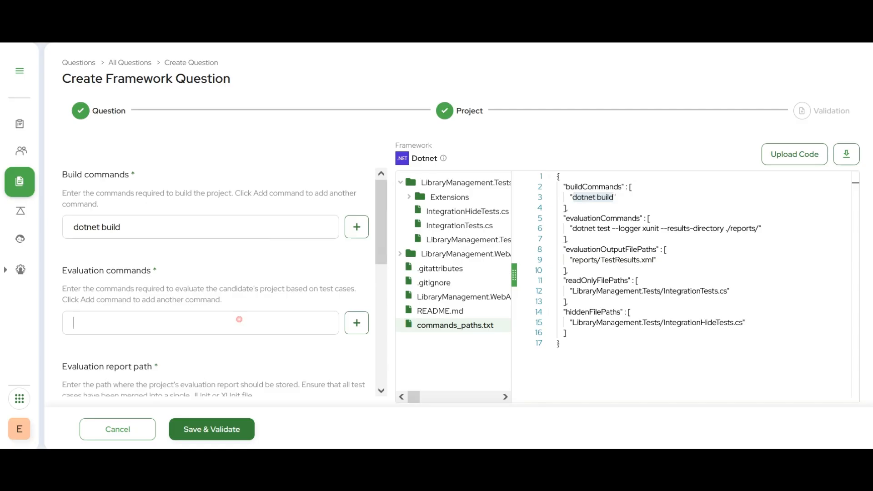
Copy "dotnet test --logger xunit --results-directory ./reports/" from commands_paths.txt into the evaluation commands
left_click(200, 323)
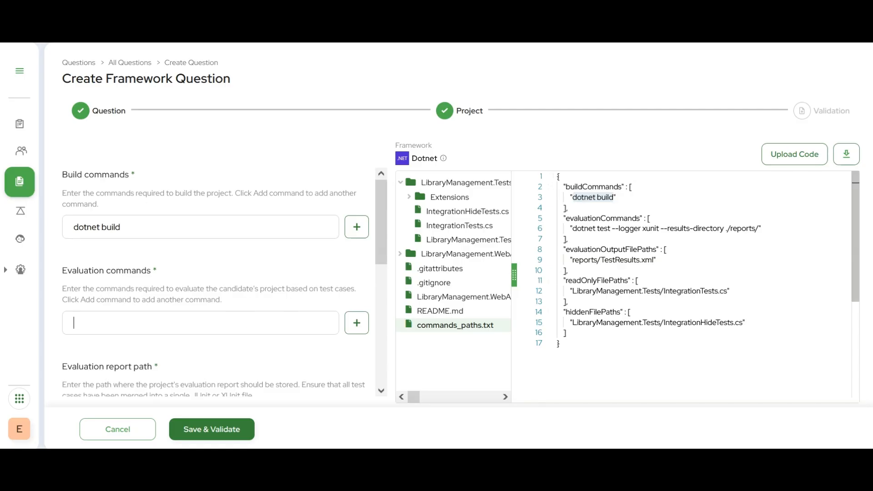
left_click(572, 228)
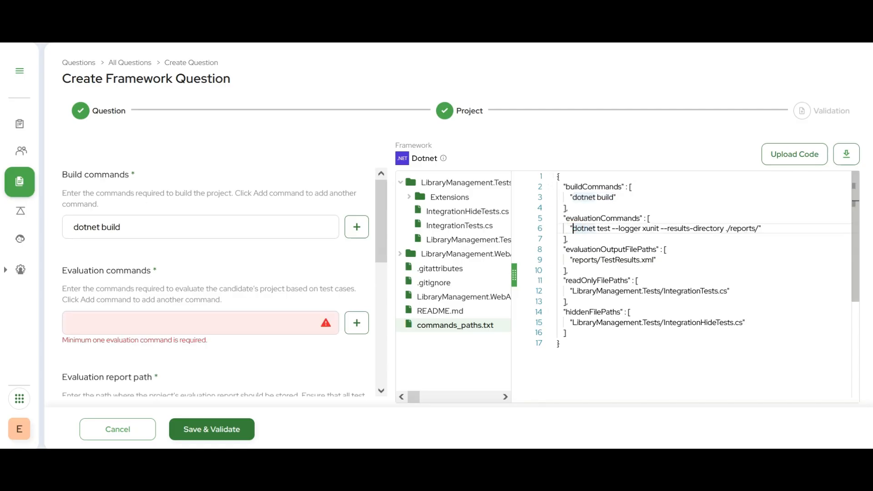
left_click_drag(573, 228, 759, 228)
key("ctrl+c")
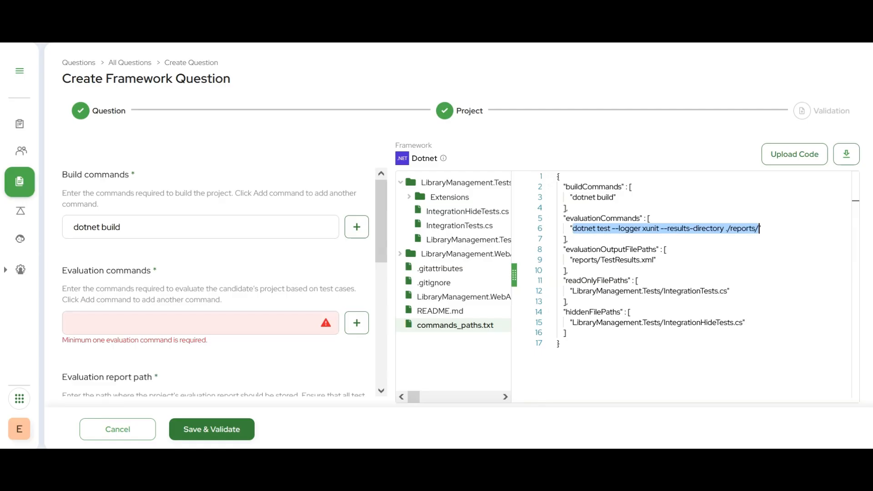
left_click(160, 331)
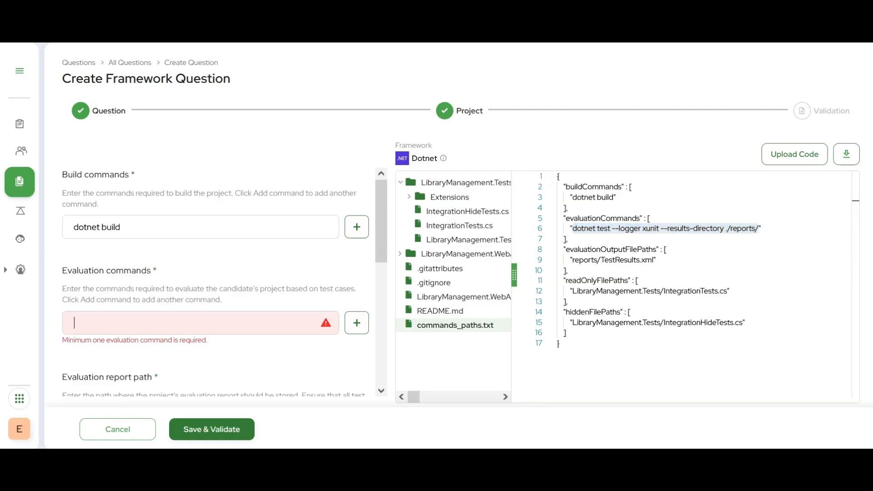
key("ctrl+v")
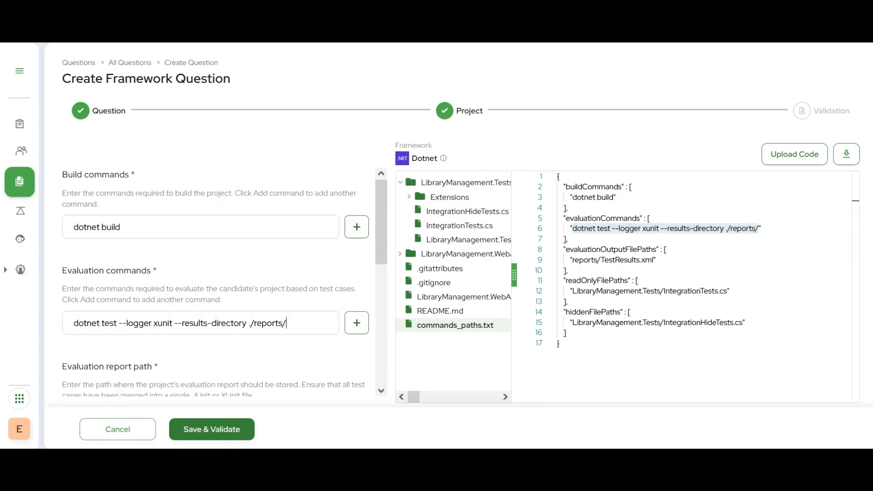
Copy the output path "reports/TestResults.xml" from commands_paths.txt into the evaluation report path
scroll(216, 282, "down", 3)
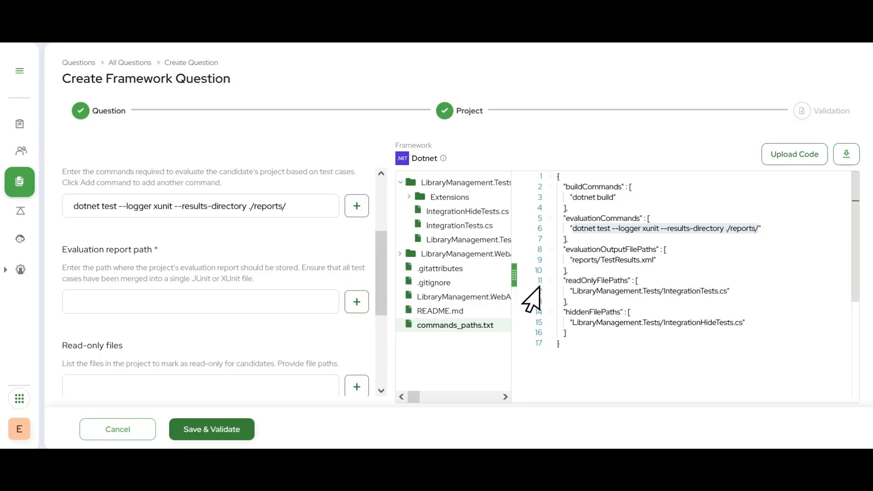
left_click(575, 259)
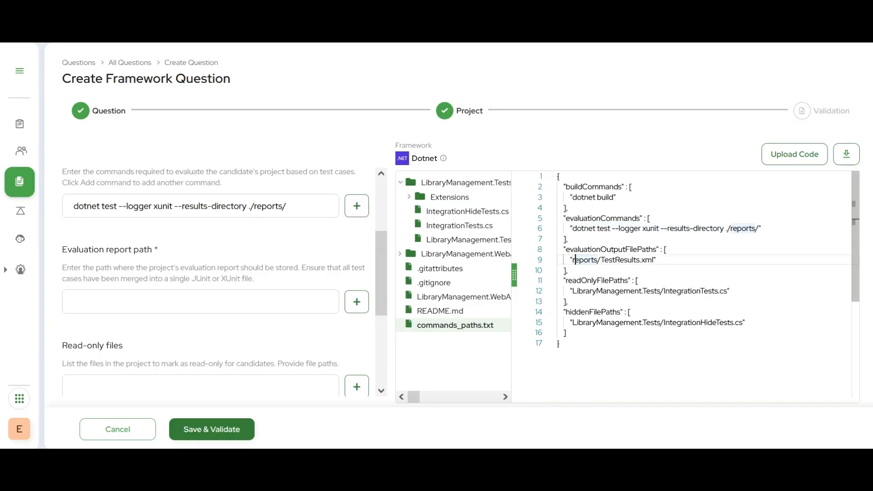
left_click_drag(574, 260, 654, 260)
key("ctrl+c")
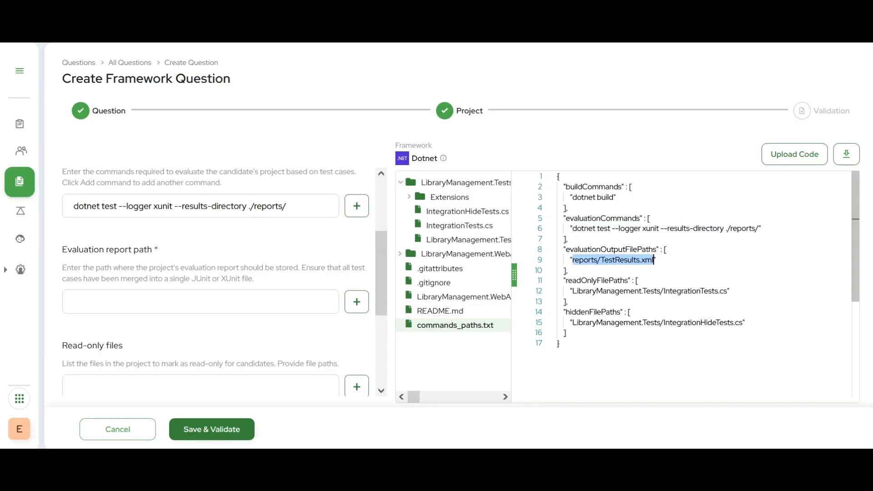
left_click(228, 301)
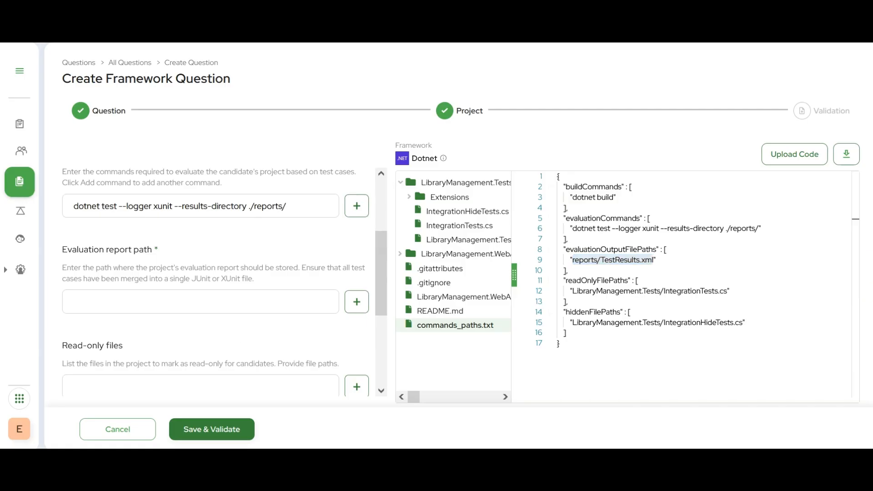
key("ctrl+v")
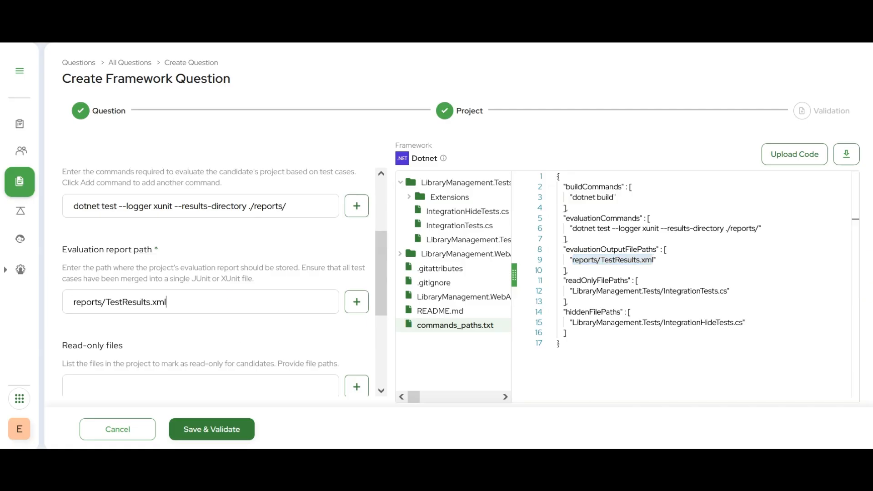
Copy "LibraryManagement.Tests/IntegrationTests.cs" from commands_paths.txt into the read-only files
left_click_drag(386, 272, 388, 311)
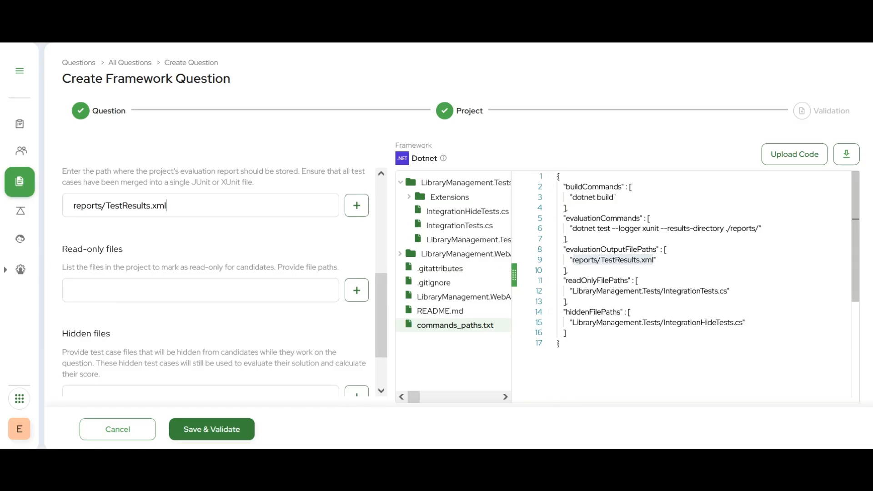
left_click(573, 291)
left_click_drag(573, 291, 728, 292)
key("ctrl+c")
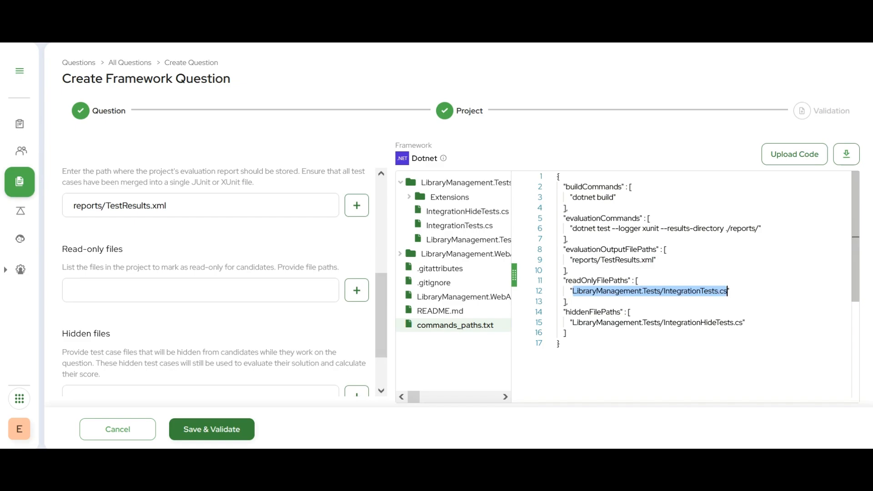
left_click(206, 284)
key("ctrl+v")
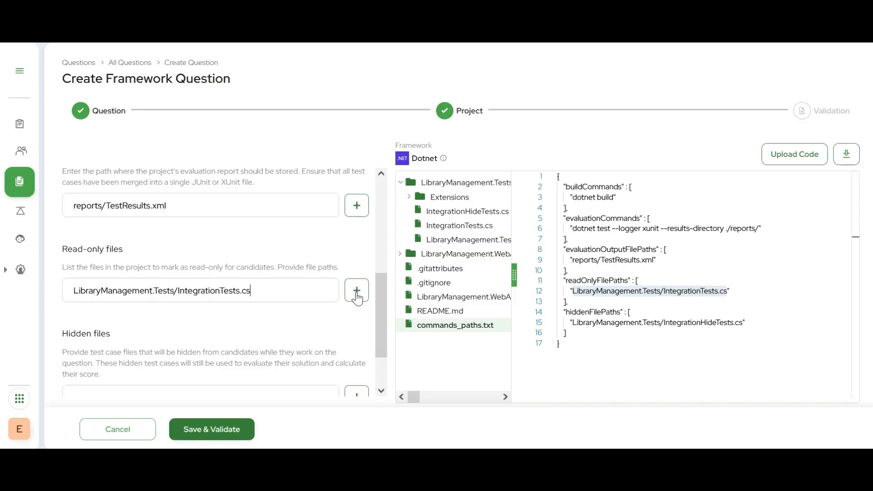
Copy "LibraryManagement.Tests/IntegrationHideTests.cs" from commands_paths.txt into the hidden files
left_click_drag(382, 322, 383, 348)
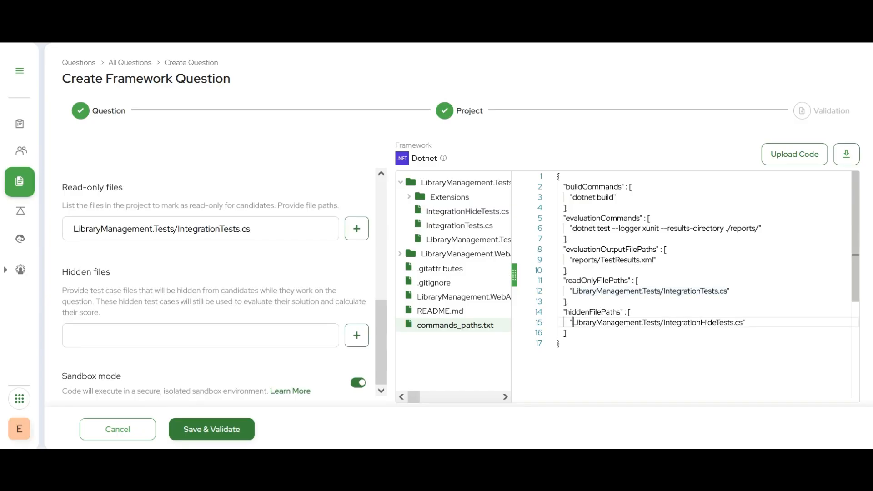
left_click_drag(572, 322, 744, 323)
key("ctrl+c")
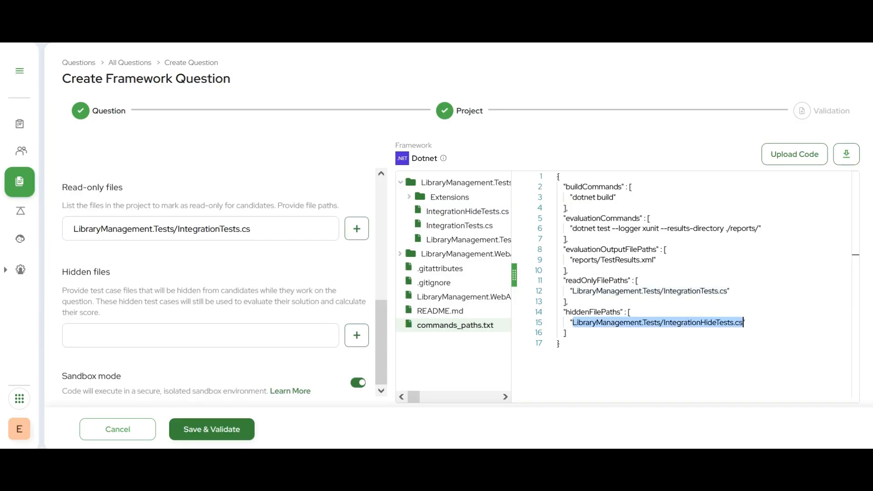
left_click(236, 339)
key("ctrl+v")
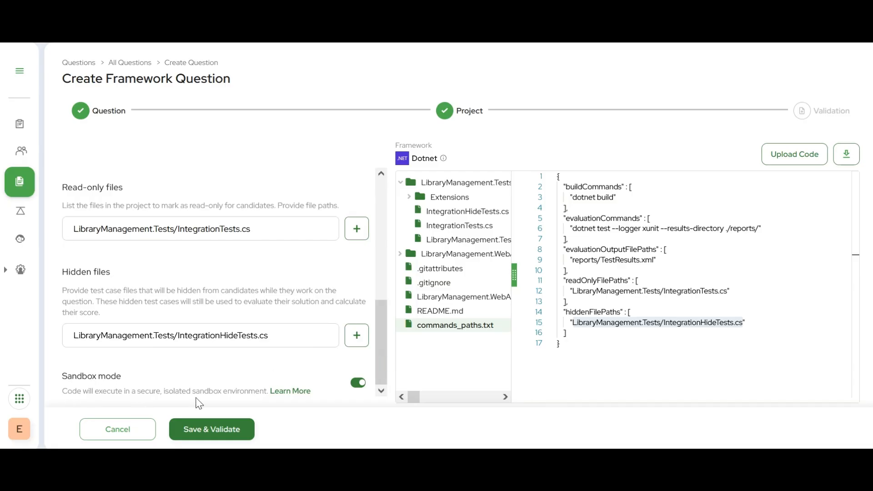
Review the Sandbox mode explanation and the confirmation for disabling it, and cancel the disabling
left_click(298, 391)
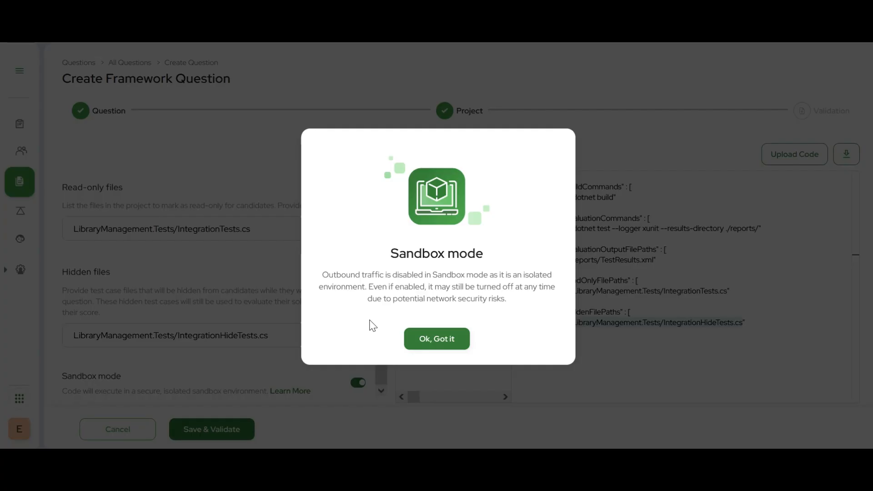
left_click(436, 340)
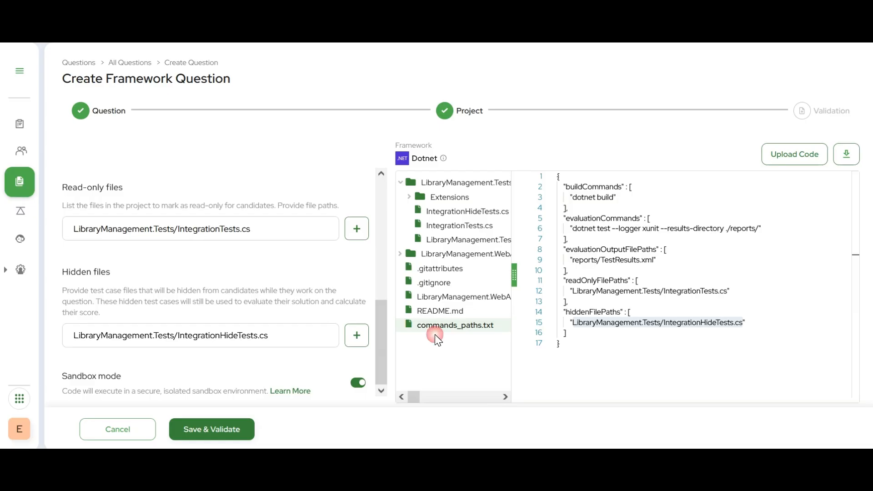
left_click(359, 383)
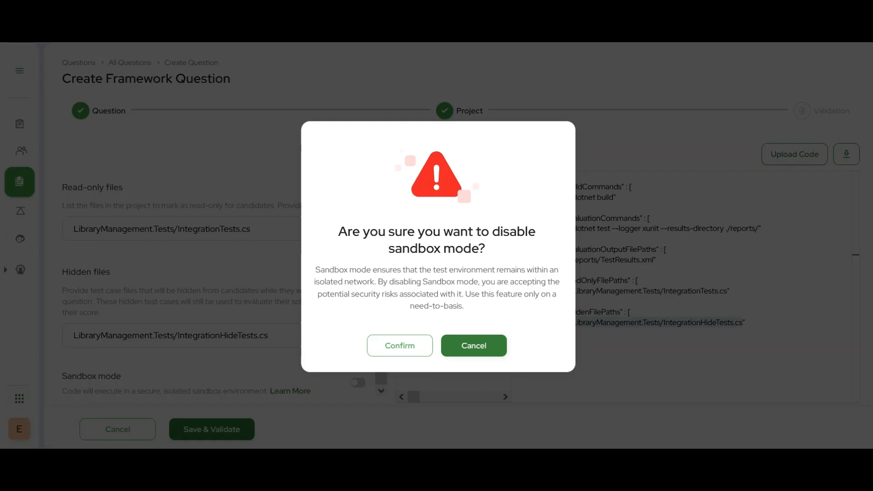
left_click(478, 351)
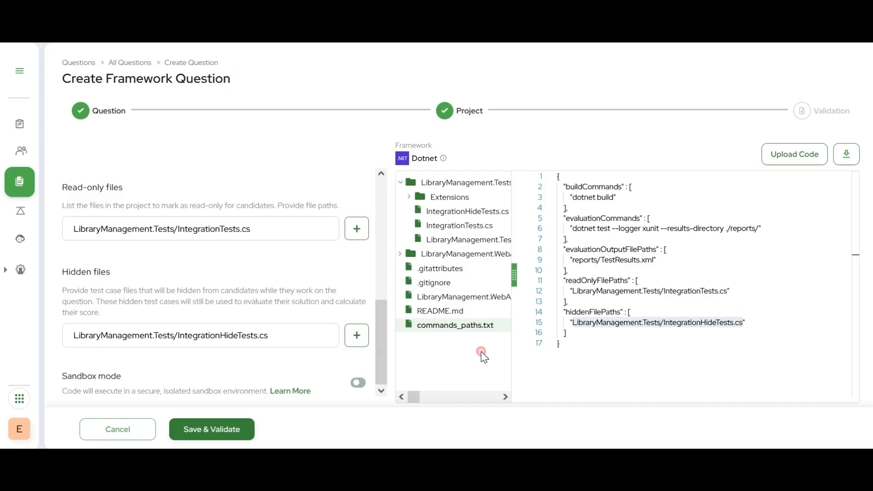
Save and validate the project's commands and file paths, and start trying out the question
left_click(212, 430)
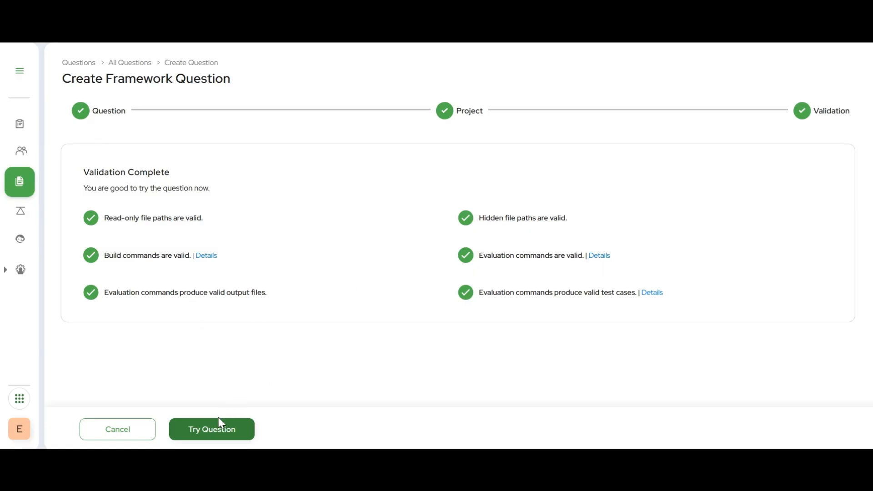
left_click(212, 429)
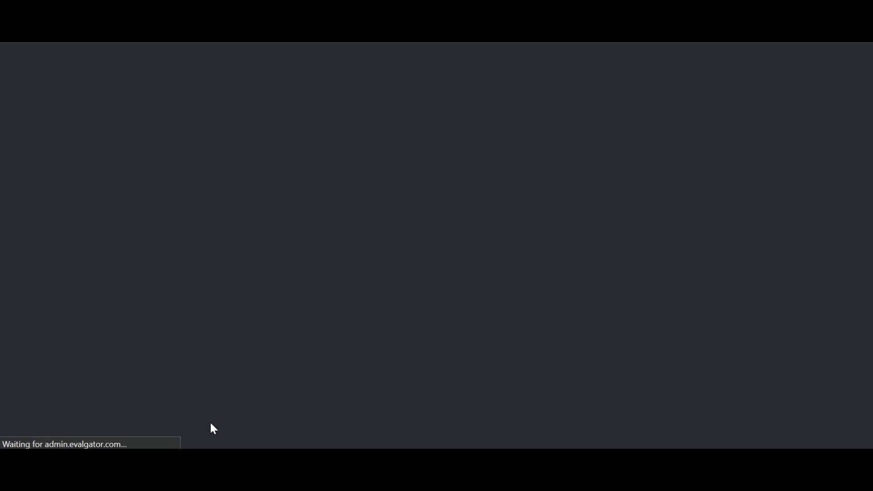